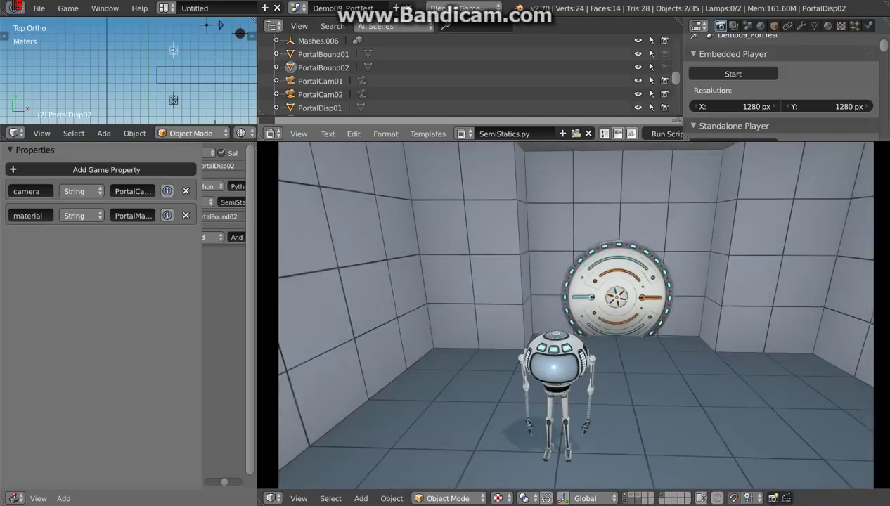
Walk the robot into the next room and down the corridor toward the orange portal
{"action": "key", "text": "w"}
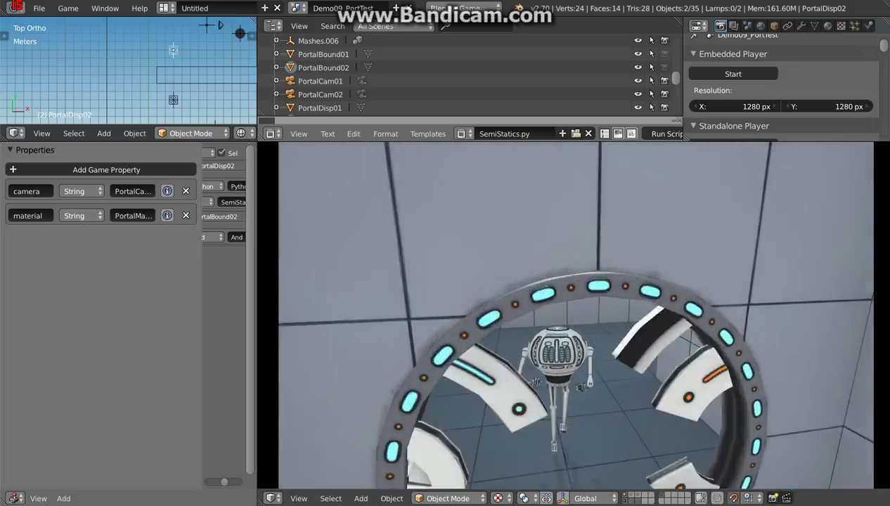
{"action": "key", "text": "a"}
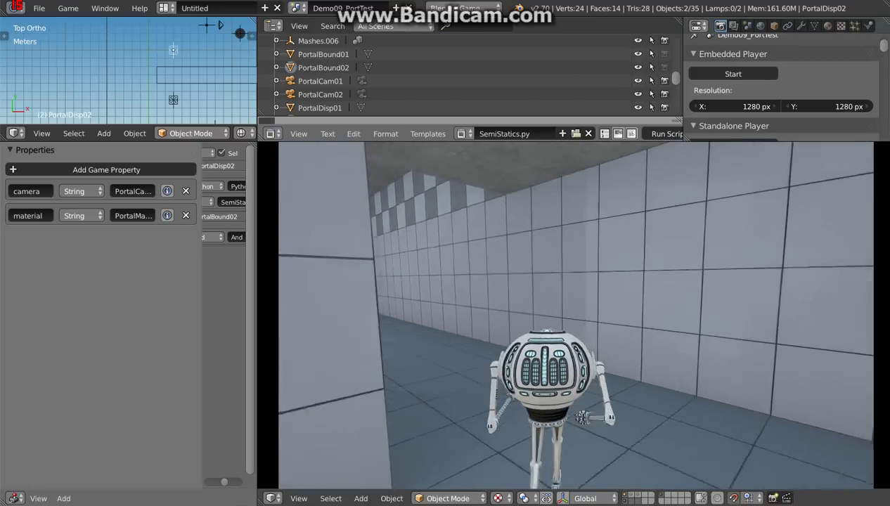
{"action": "key", "text": "a"}
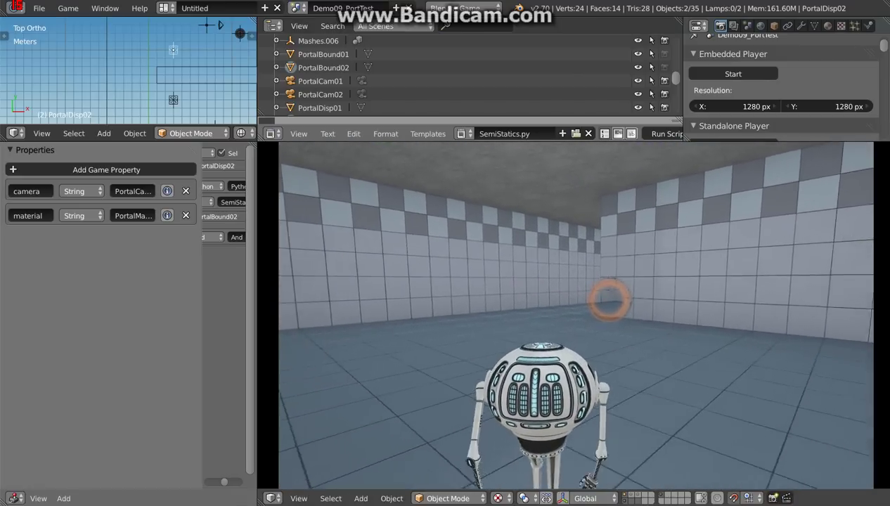
{"action": "key", "text": "w"}
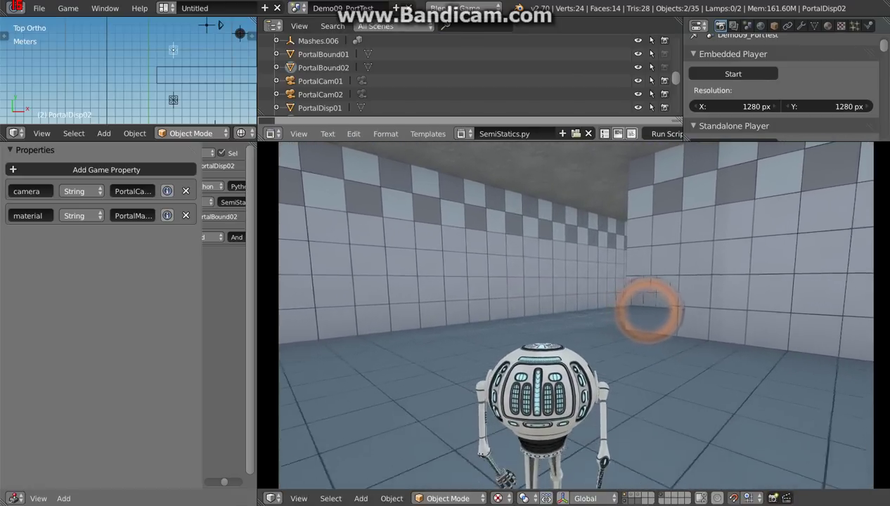
{"action": "key", "text": "a"}
{"action": "key", "text": "w"}
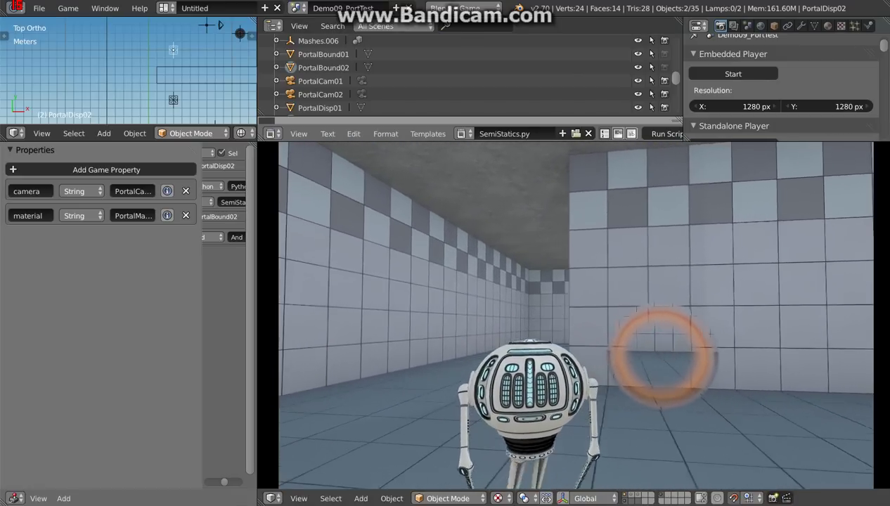
{"action": "key", "text": "w"}
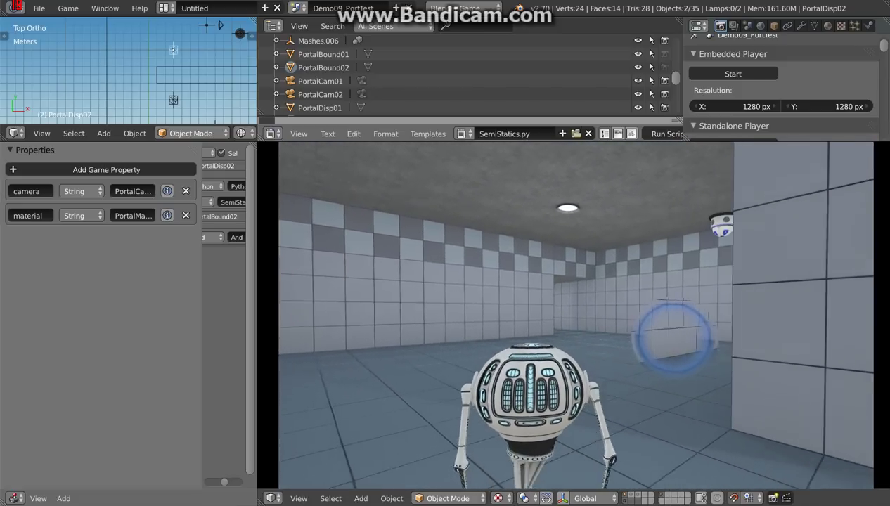
Steer the robot through the blue portal, then back through the orange portal
{"action": "key", "text": "d"}
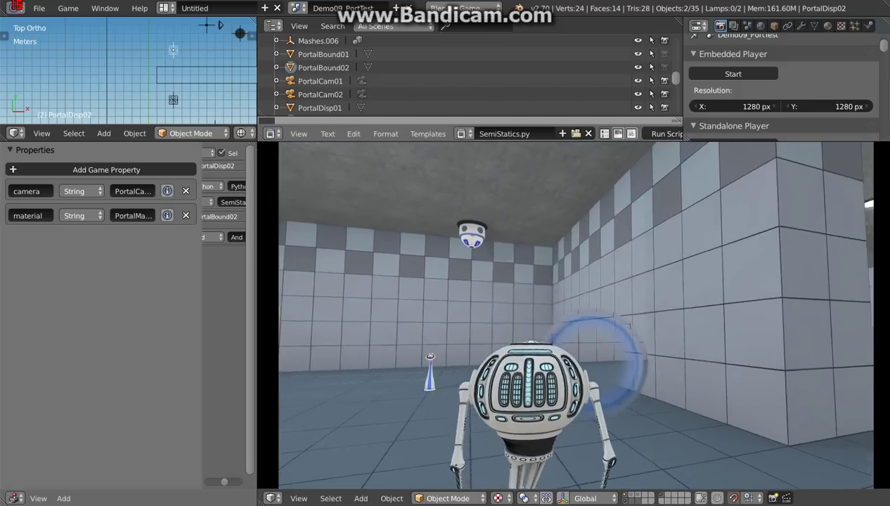
{"action": "key", "text": "w"}
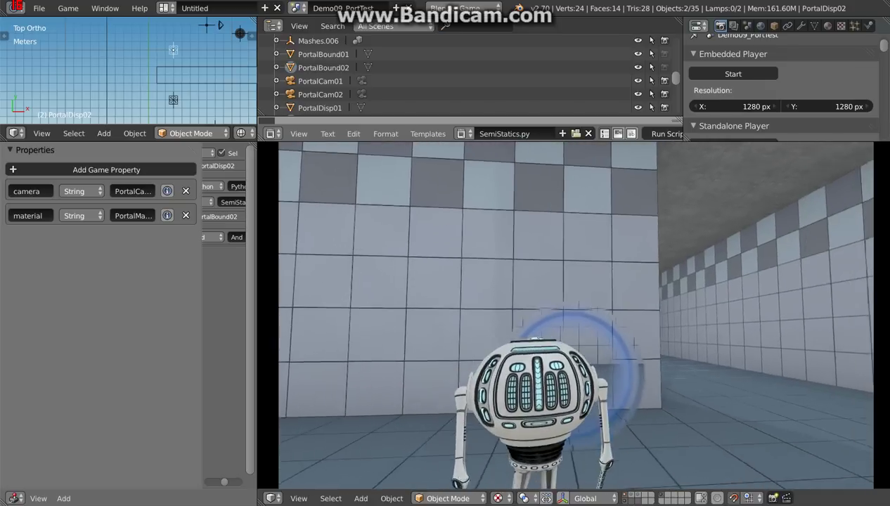
{"action": "key", "text": "w"}
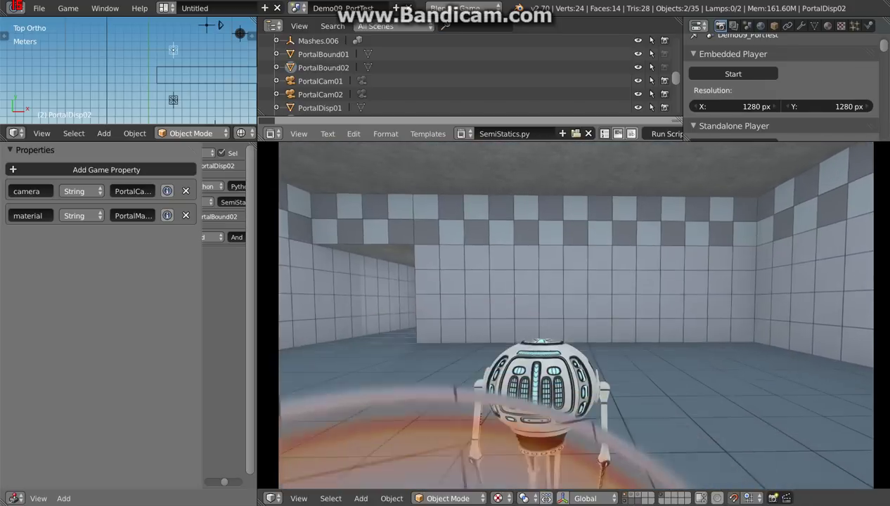
{"action": "key", "text": "a"}
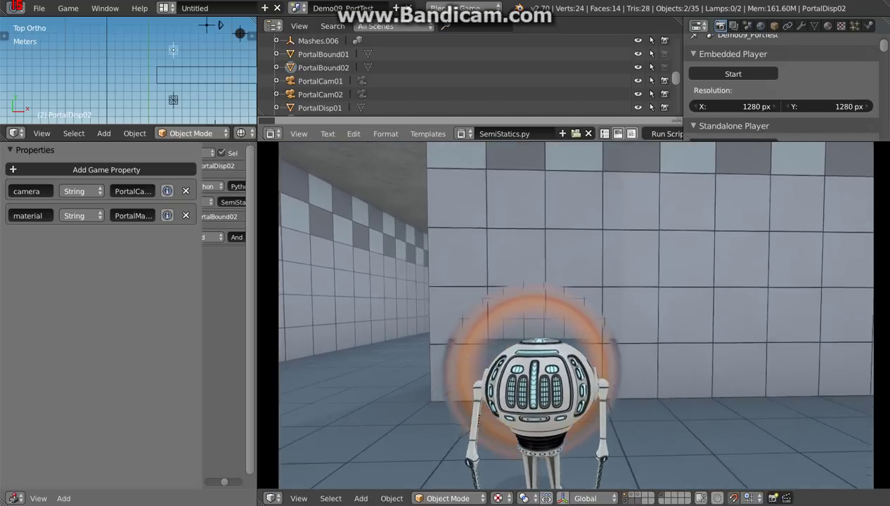
{"action": "key", "text": "w"}
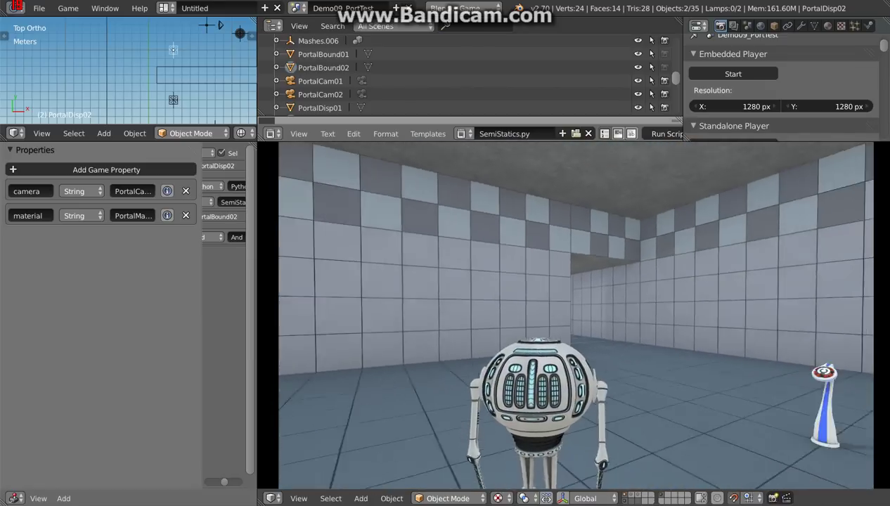
Line the robot up with the blue portal and walk in, emerging from the orange one
{"action": "key", "text": "d"}
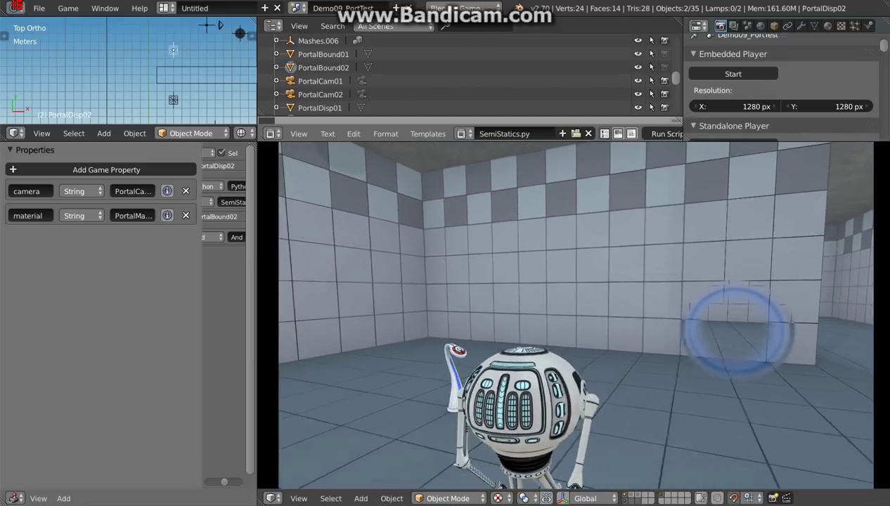
{"action": "key", "text": "a"}
{"action": "key", "text": "d"}
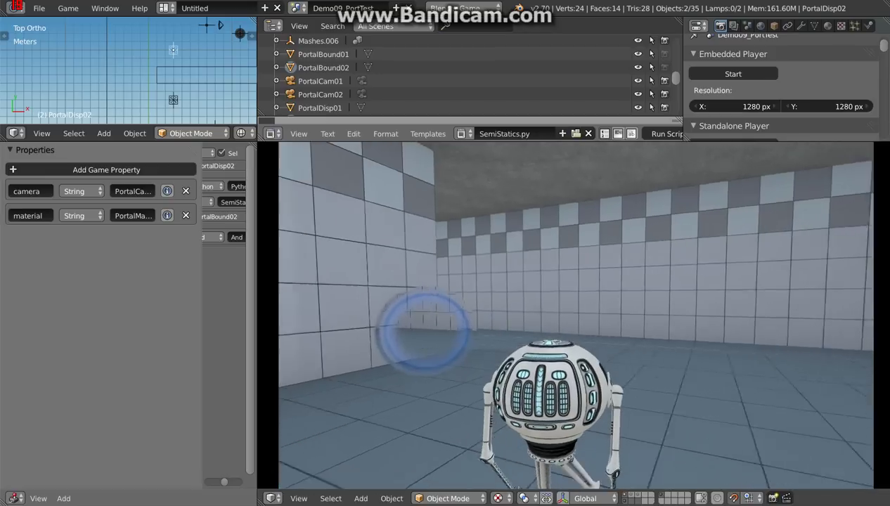
{"action": "key", "text": "a"}
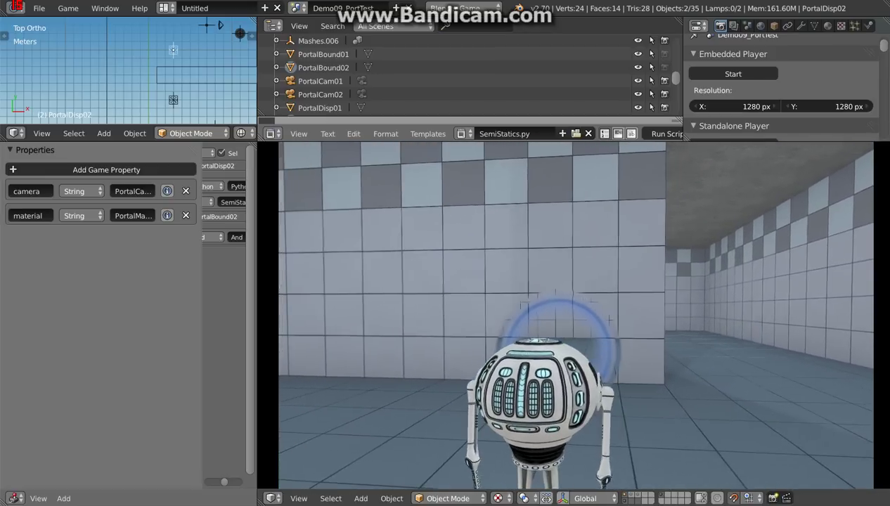
{"action": "key", "text": "w"}
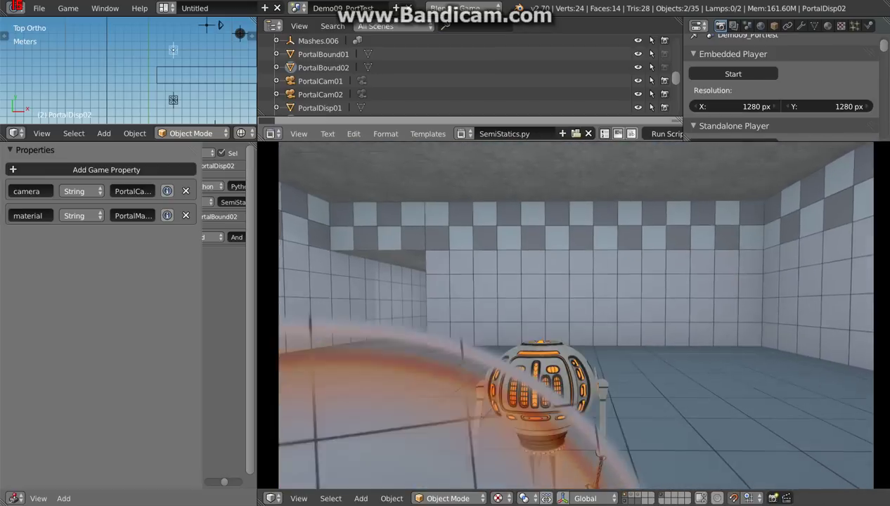
Look along the corridor and at the pillar between both portals
{"action": "key", "text": "a"}
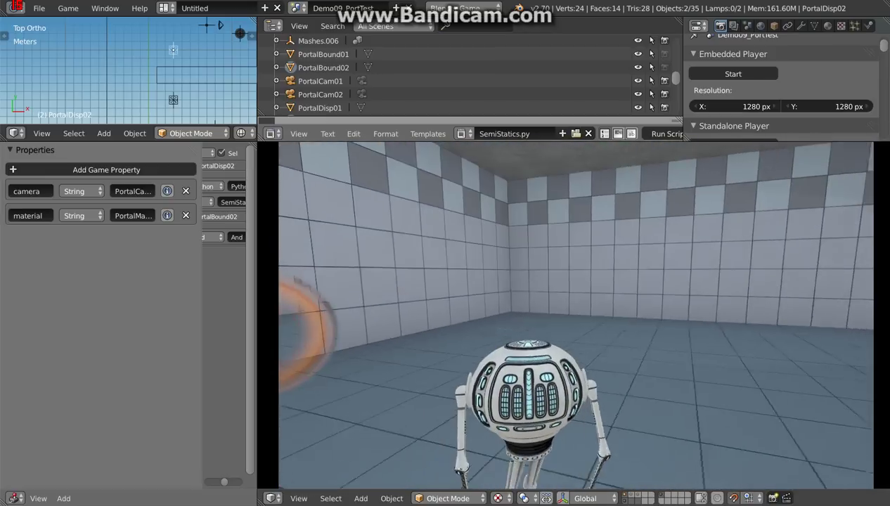
{"action": "key", "text": "d"}
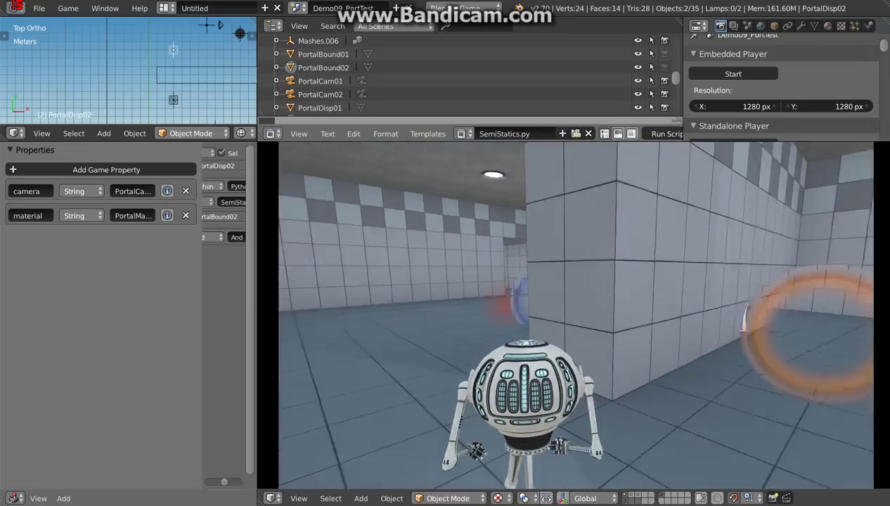
{"action": "key", "text": "a"}
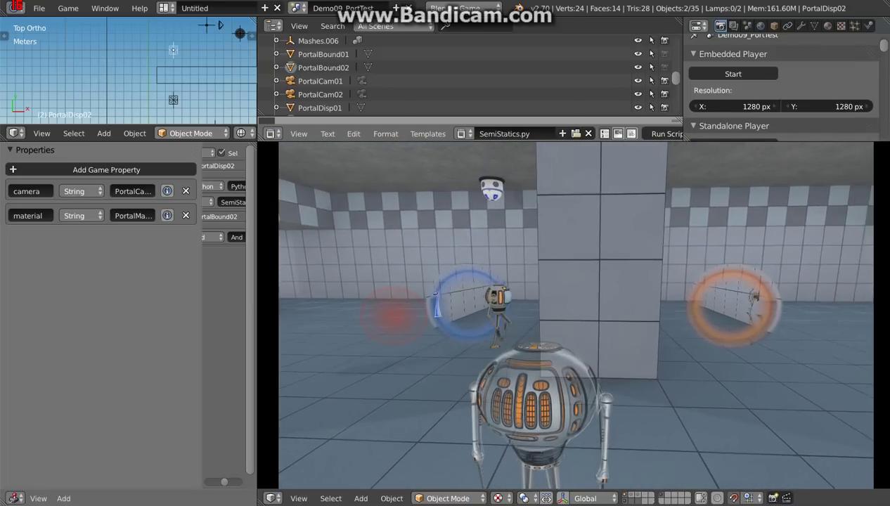
{"action": "key", "text": "d"}
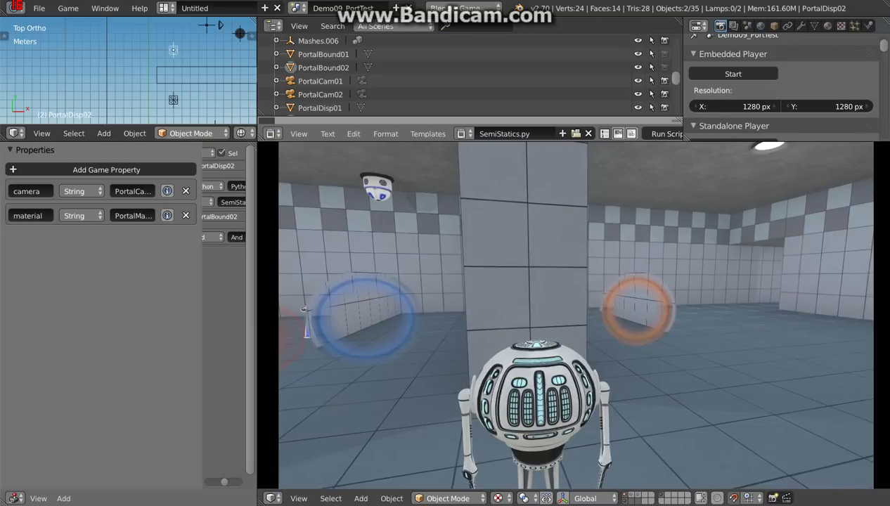
{"action": "key", "text": "a"}
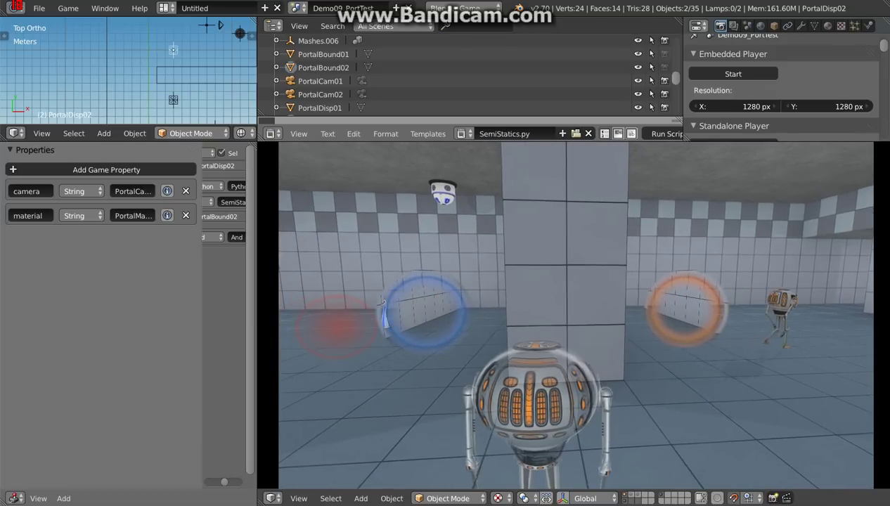
{"action": "key", "text": "a"}
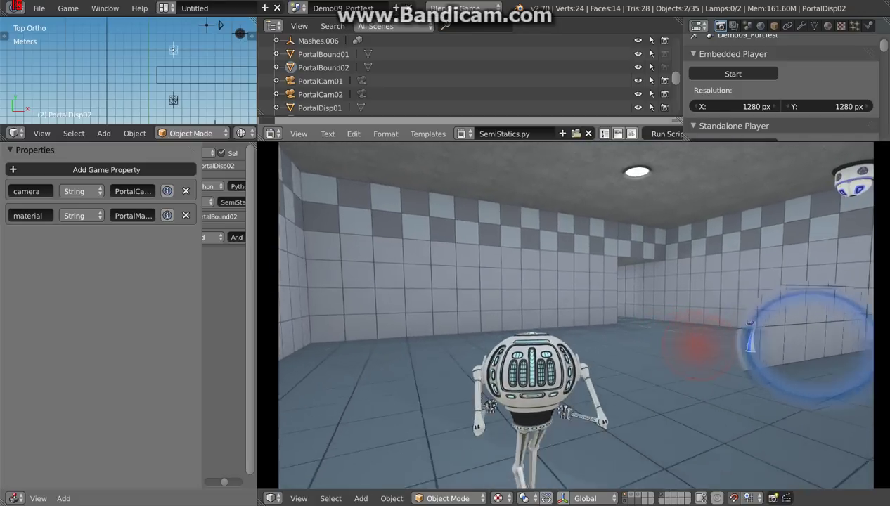
Walk the robot to the room corner, back away, and head through the blue portal
{"action": "key", "text": "w"}
{"action": "key", "text": "d"}
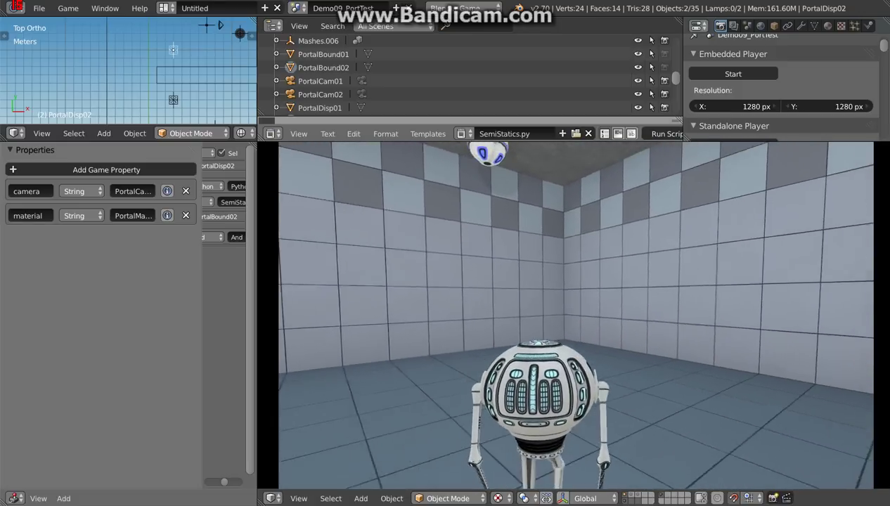
{"action": "key", "text": "w"}
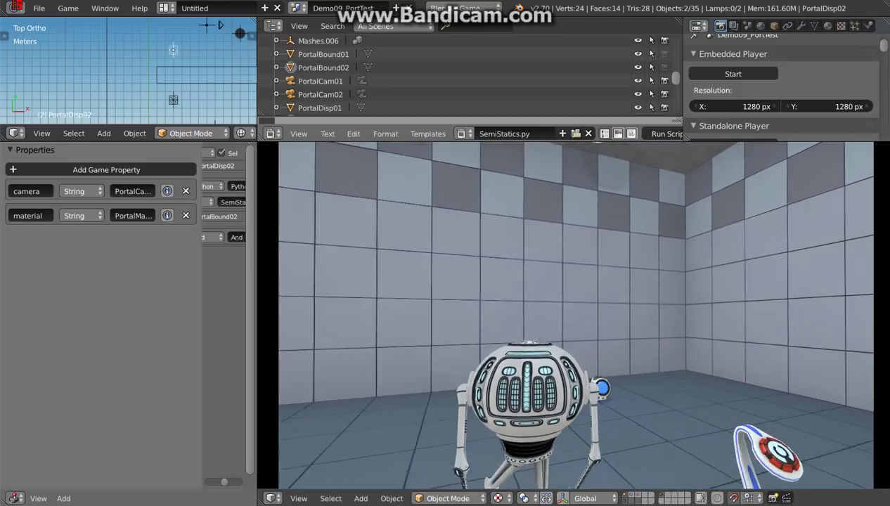
{"action": "key", "text": "s"}
{"action": "key", "text": "a"}
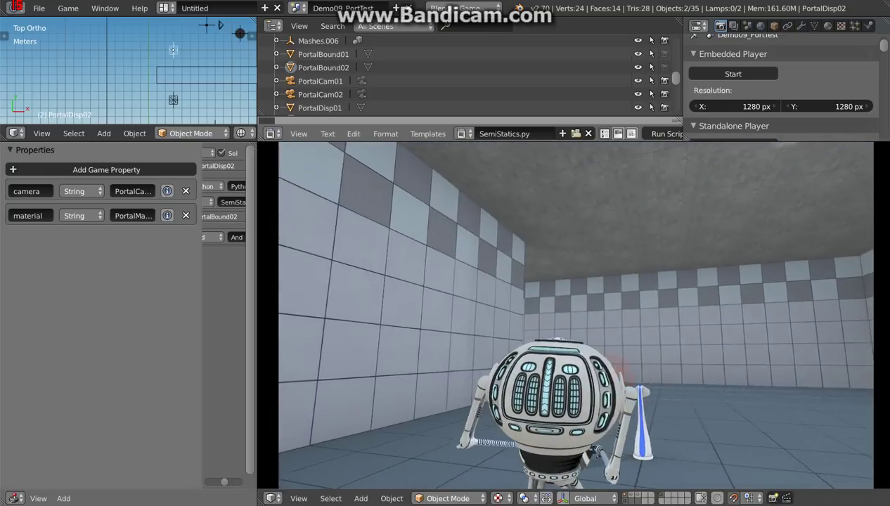
{"action": "key", "text": "w"}
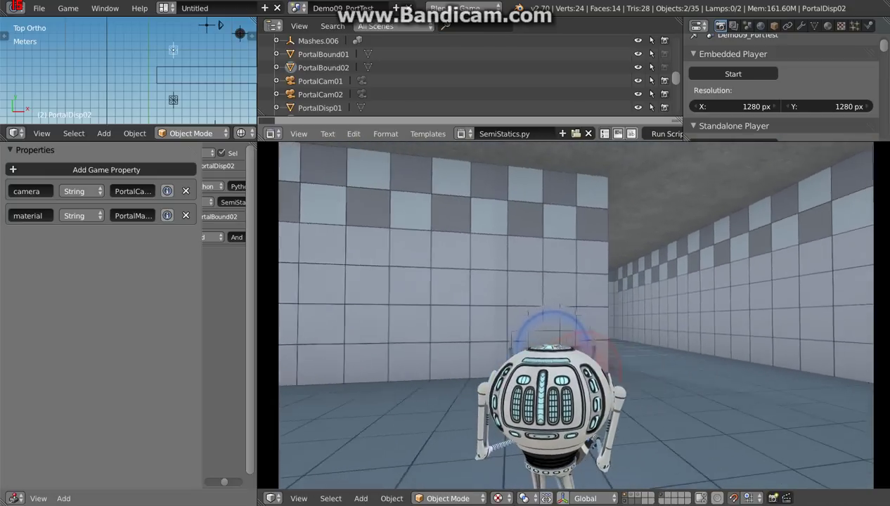
{"action": "key", "text": "w"}
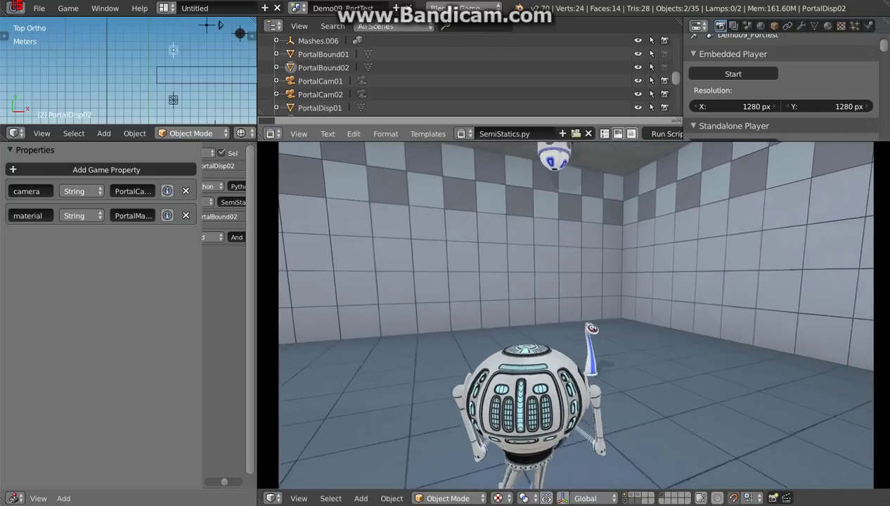
{"action": "key", "text": "d"}
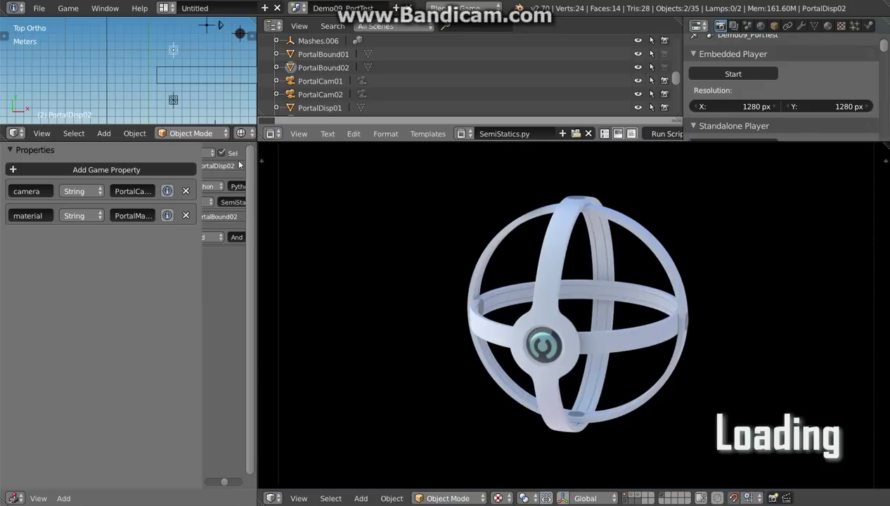
Select PortalBound01 in the top view, frame it, and grab-move it to a new position
{"action": "right_click", "coordinate": [175, 102]}
{"action": "key", "text": "KP_Decimal"}
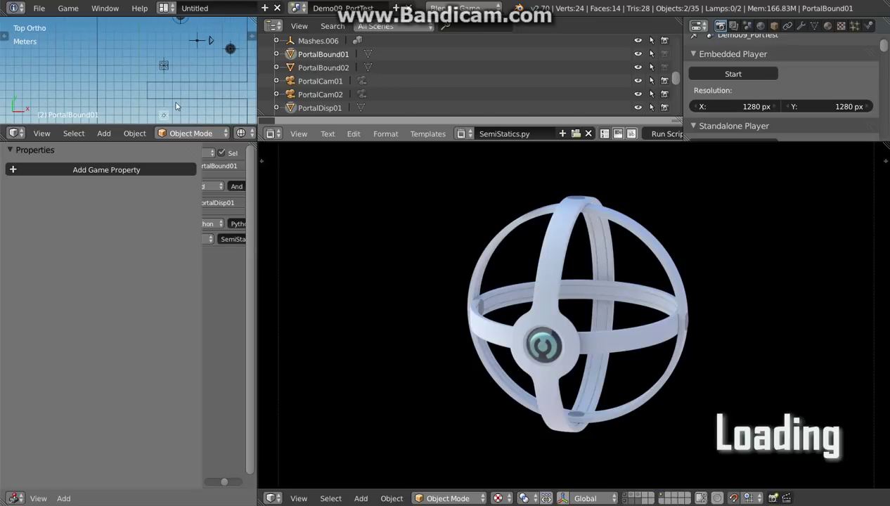
{"action": "key", "text": "g"}
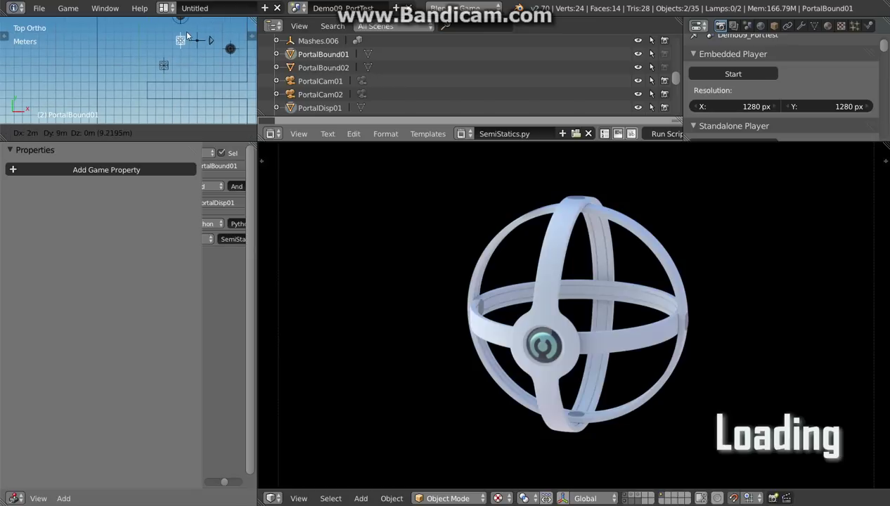
{"action": "left_click", "coordinate": [187, 34]}
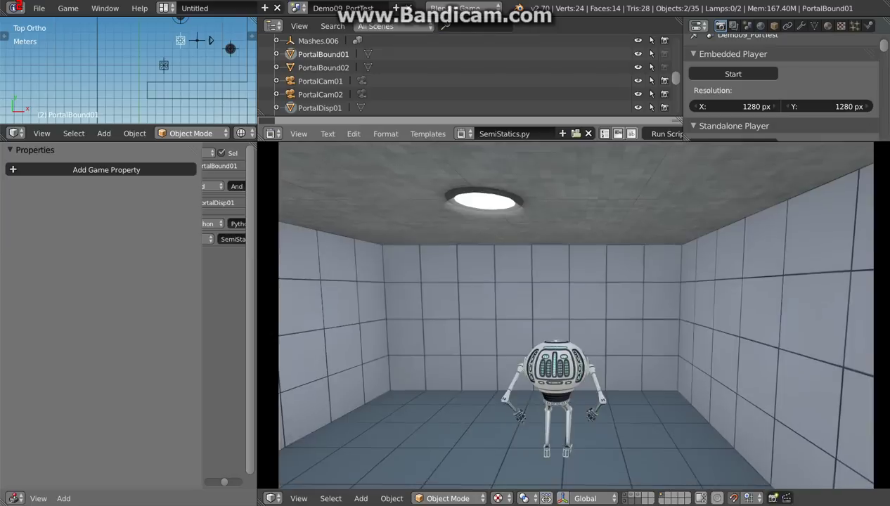
Walk the robot along the corridor, turn toward the orange and blue portals, and pass through
{"action": "key", "text": "w"}
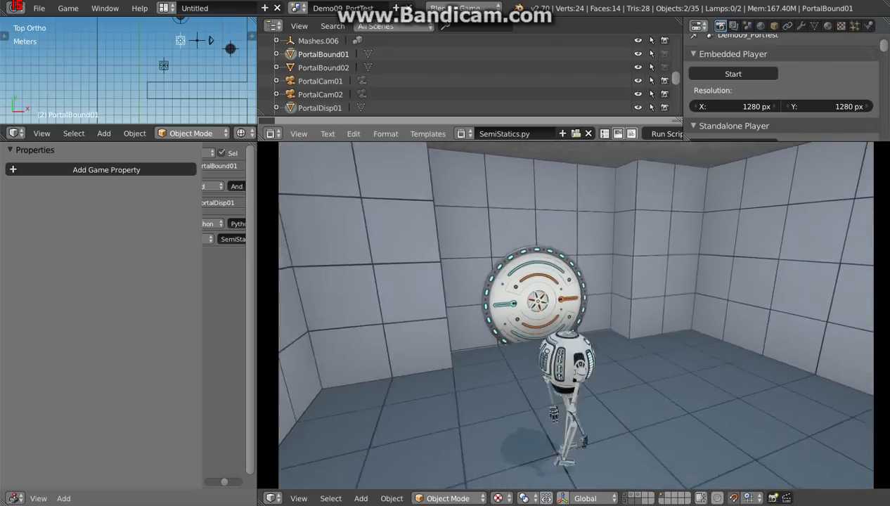
{"action": "key", "text": "w"}
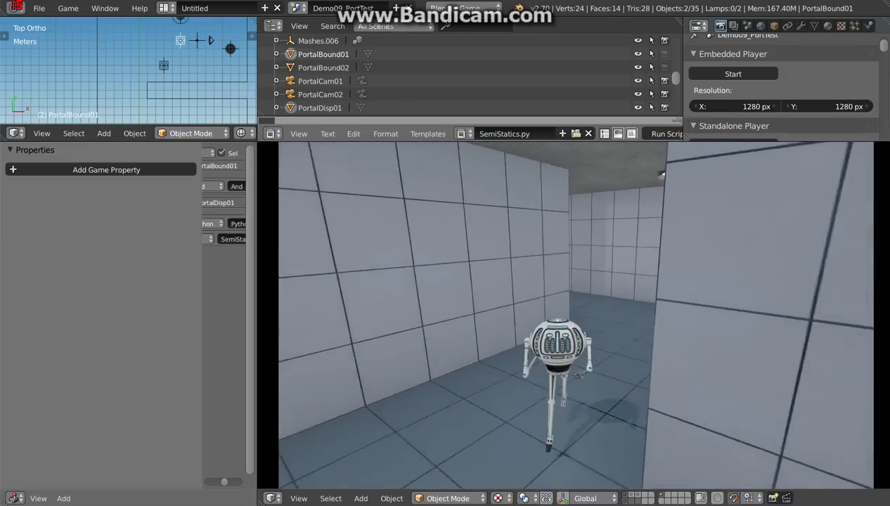
{"action": "key", "text": "w"}
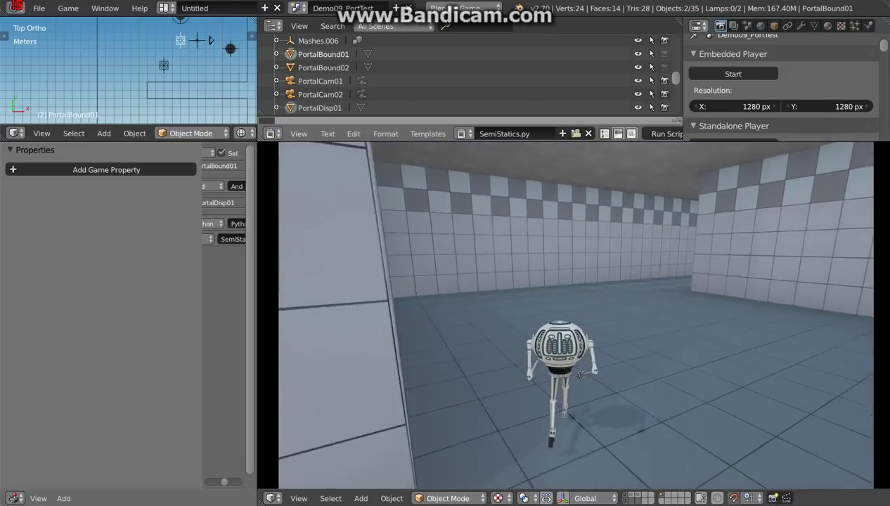
{"action": "key", "text": "w"}
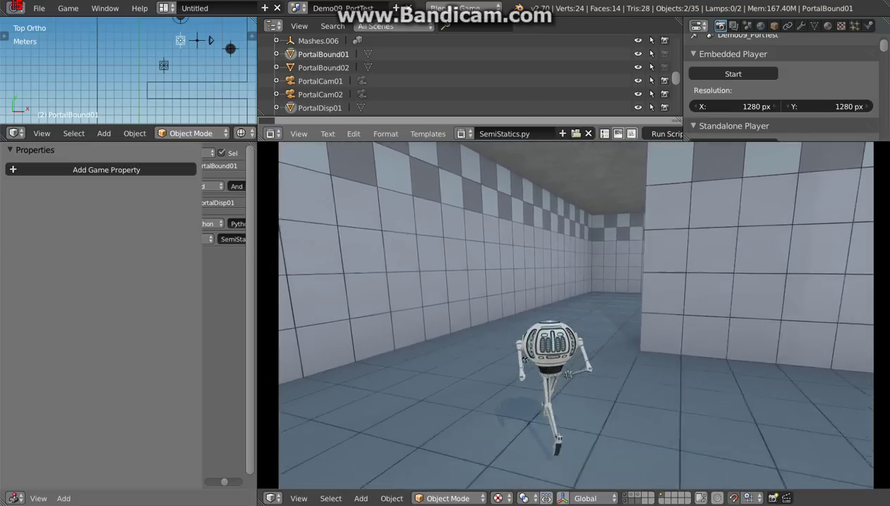
{"action": "key", "text": "w"}
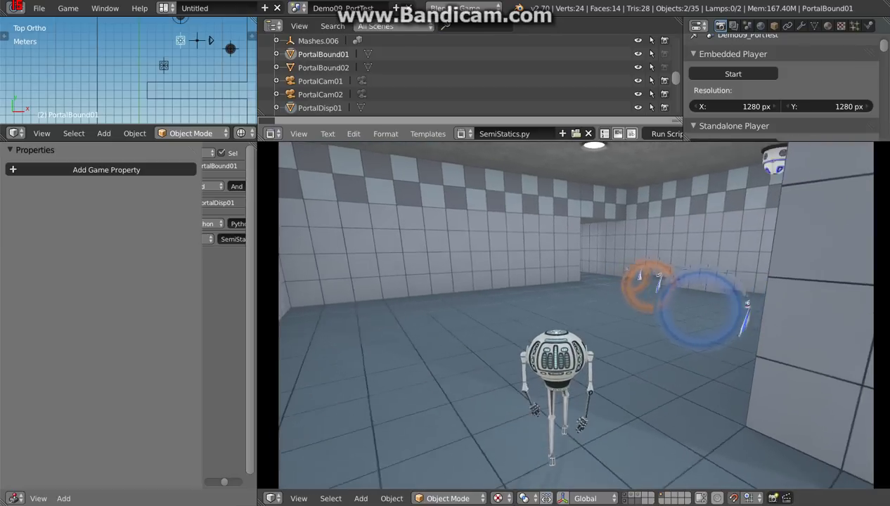
{"action": "key", "text": "w"}
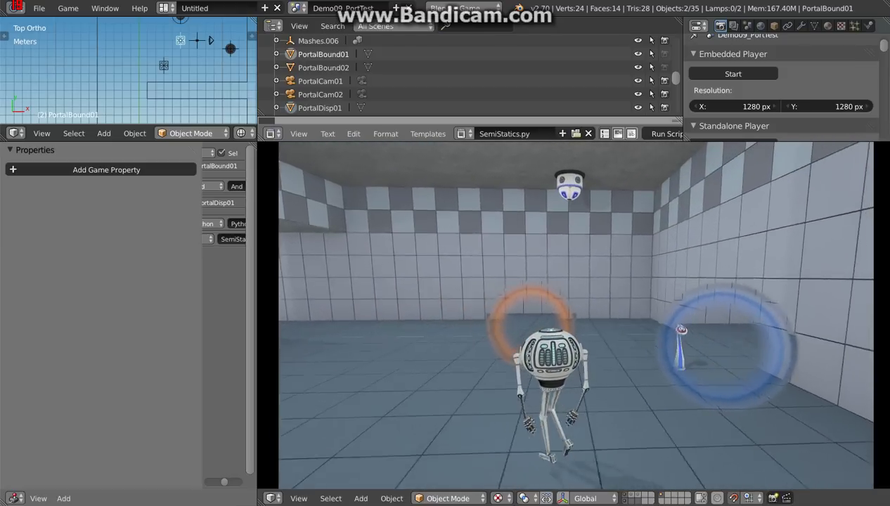
{"action": "key", "text": "w"}
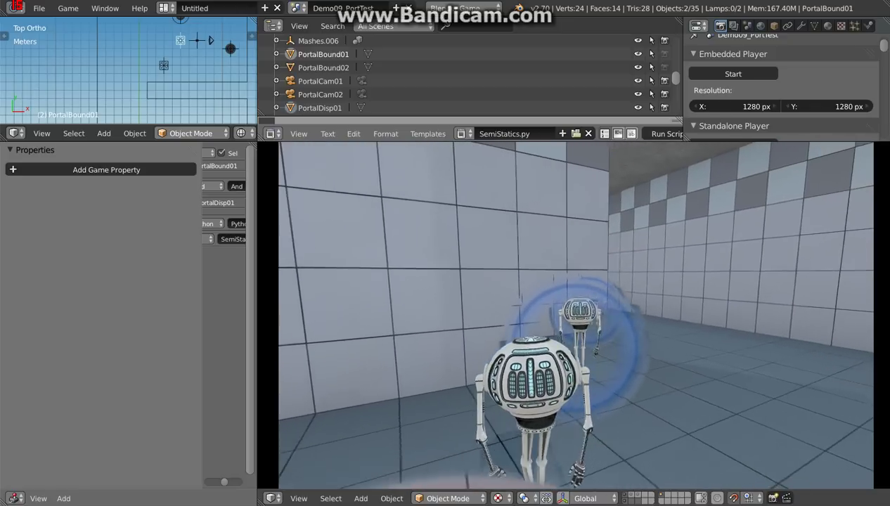
{"action": "key", "text": "w"}
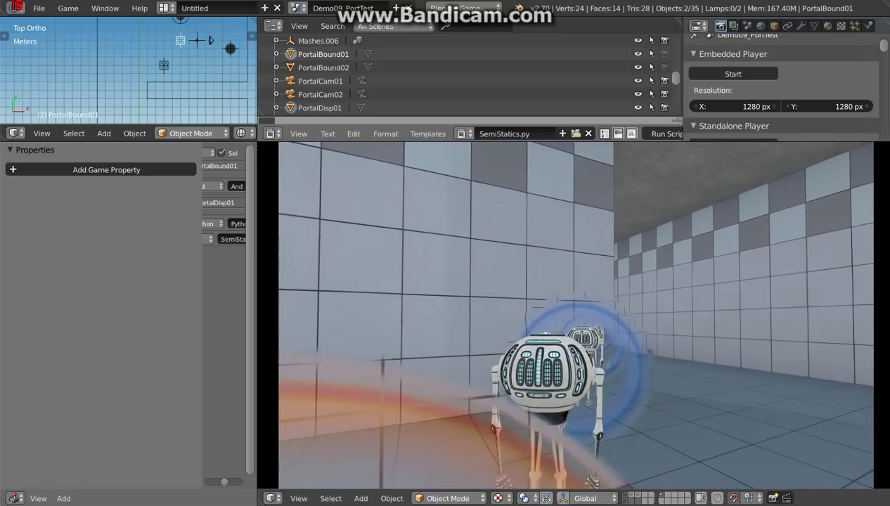